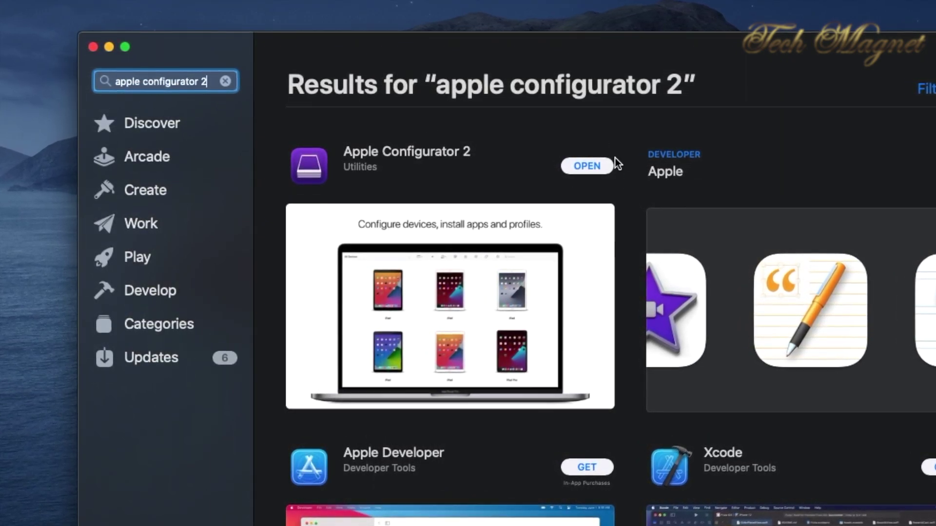
- Launch Apple Configurator 2 and get past the Welcome screen to the All Devices window
click(588, 165)
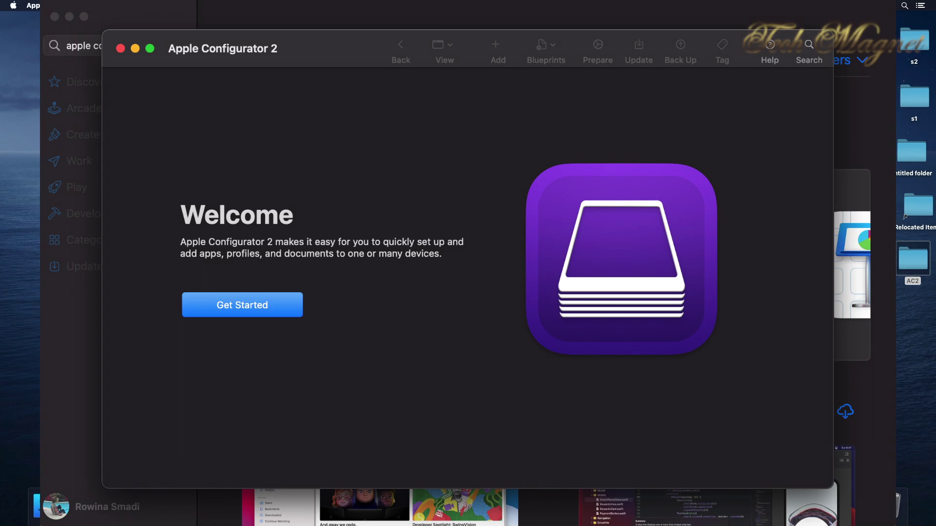
click(242, 305)
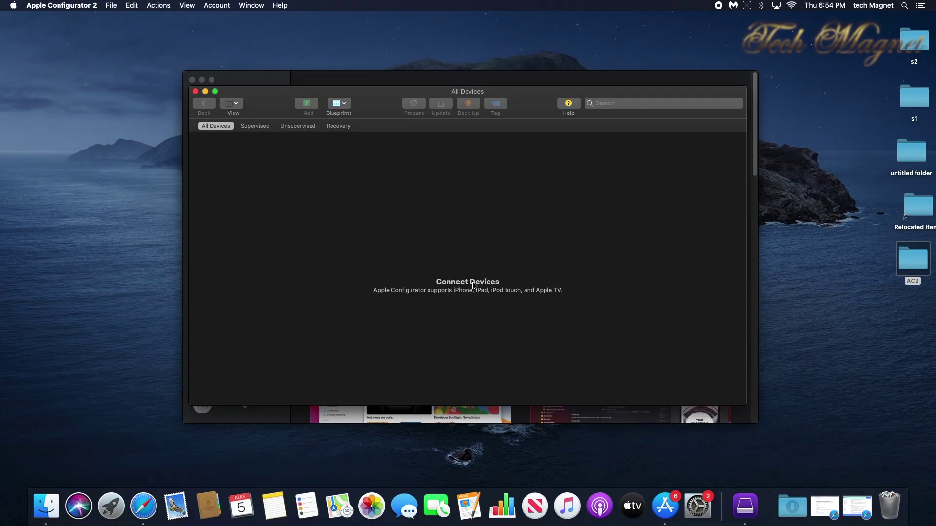
drag(539, 107, 531, 110)
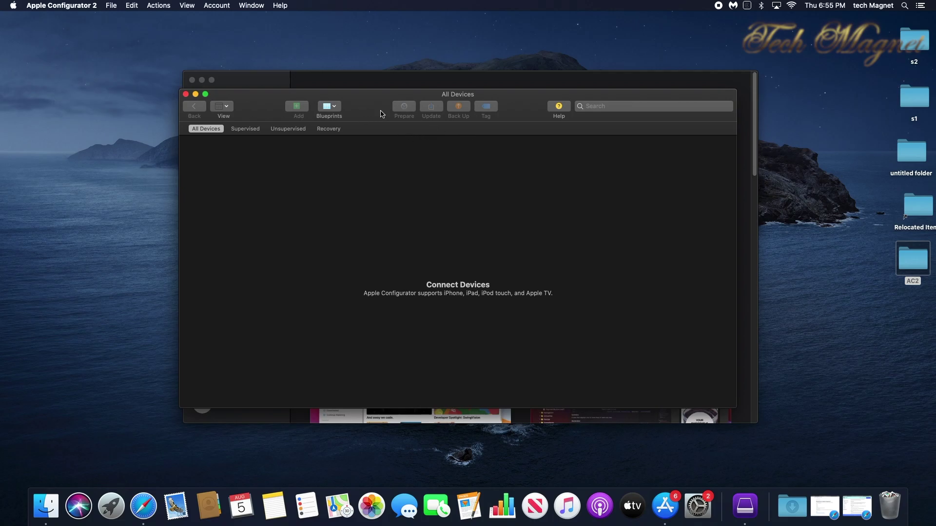
- In Preferences > Organizations, add a new organization that generates a new supervision identity
click(70, 6)
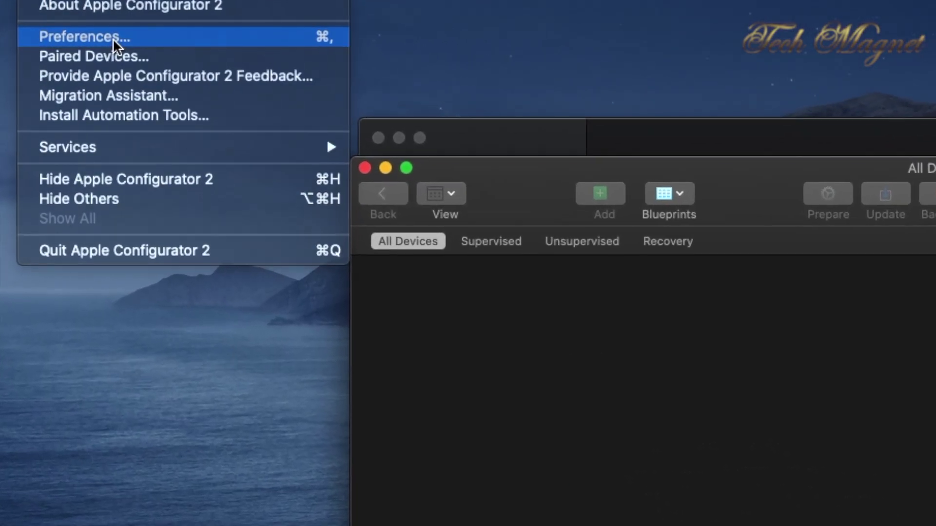
click(54, 32)
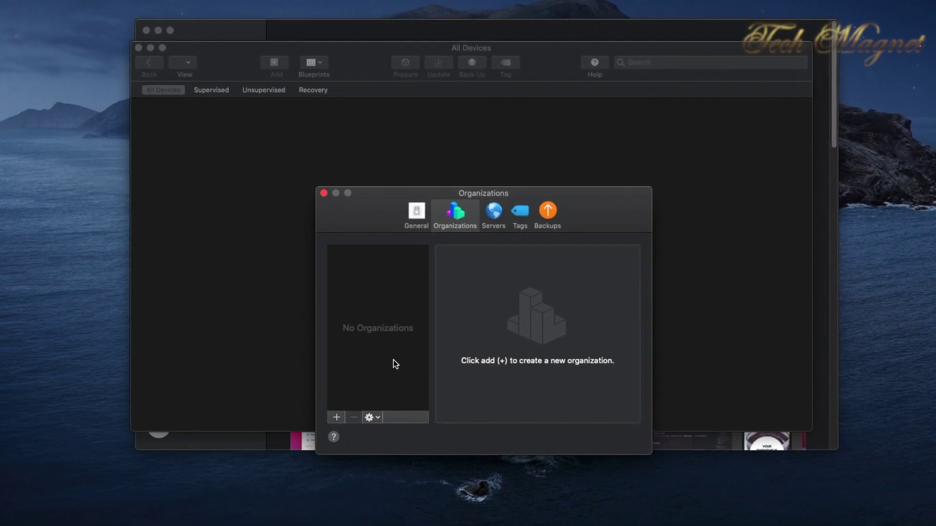
click(336, 418)
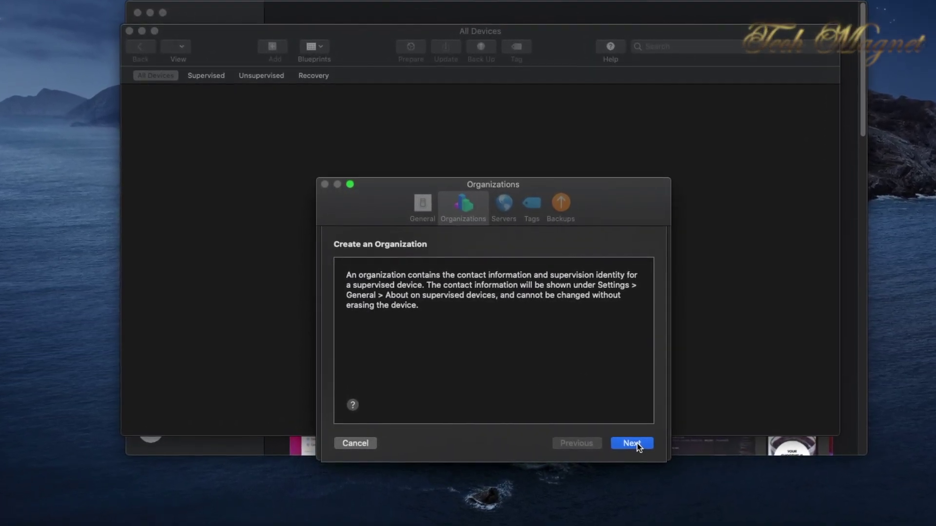
click(626, 442)
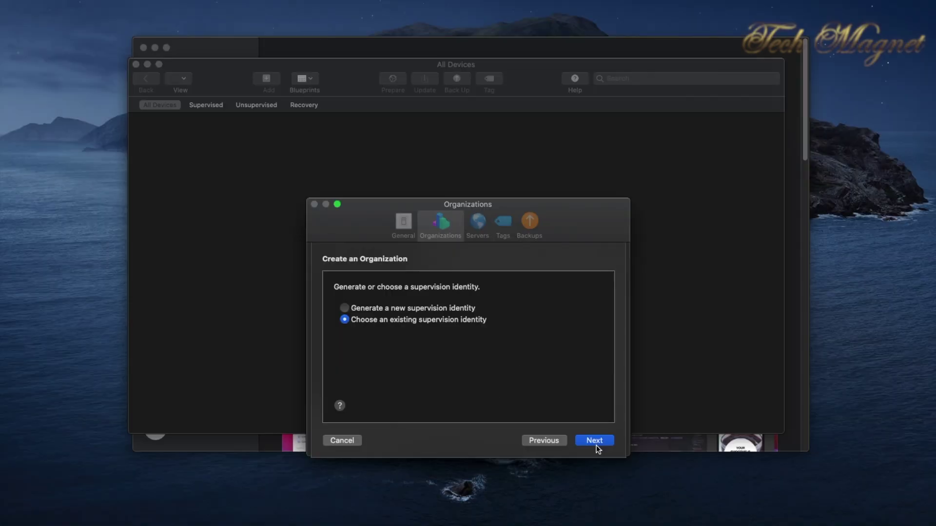
click(345, 308)
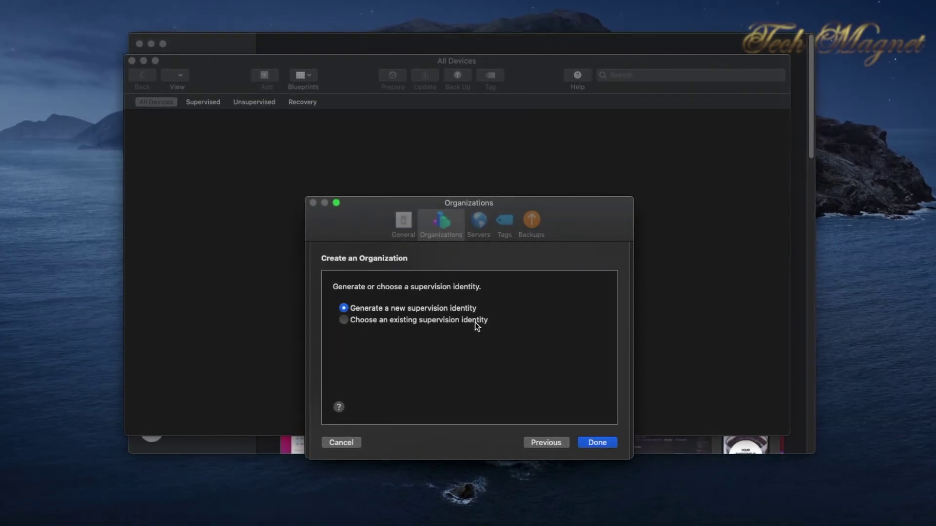
- Finish the 'tech magnet' organization and authorise the certificate trust change with the Mac password
click(598, 445)
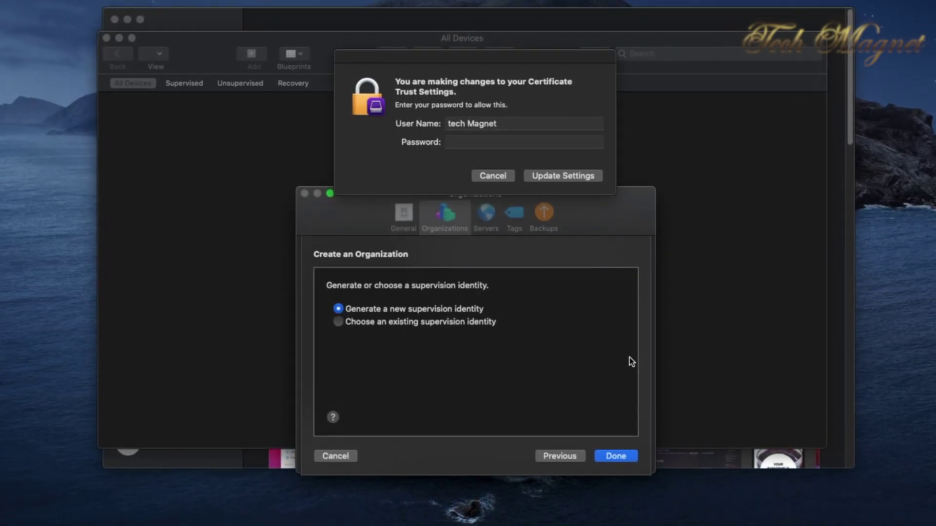
click(516, 143)
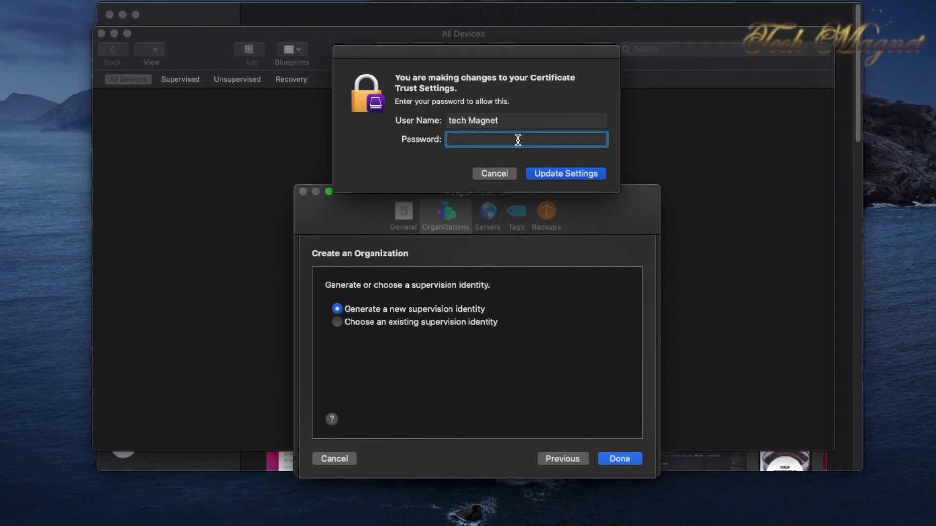
text(••)
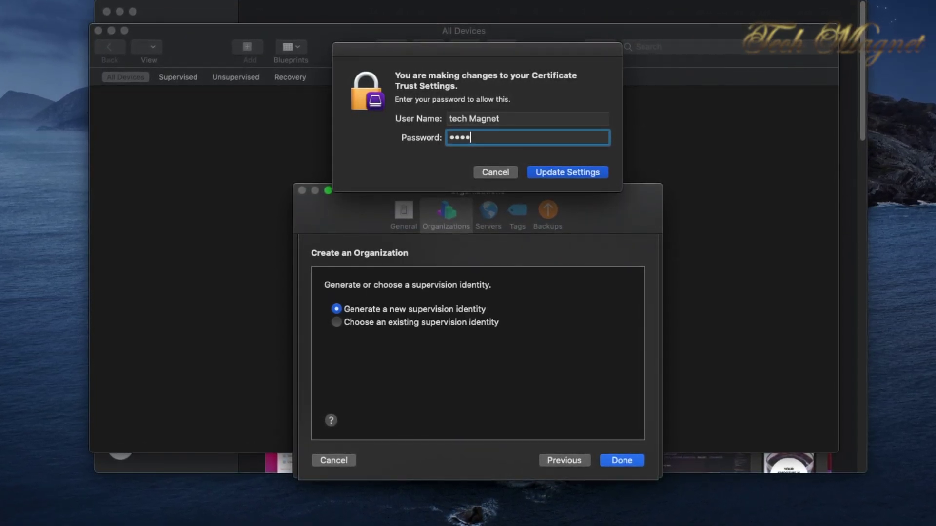
key(Return)
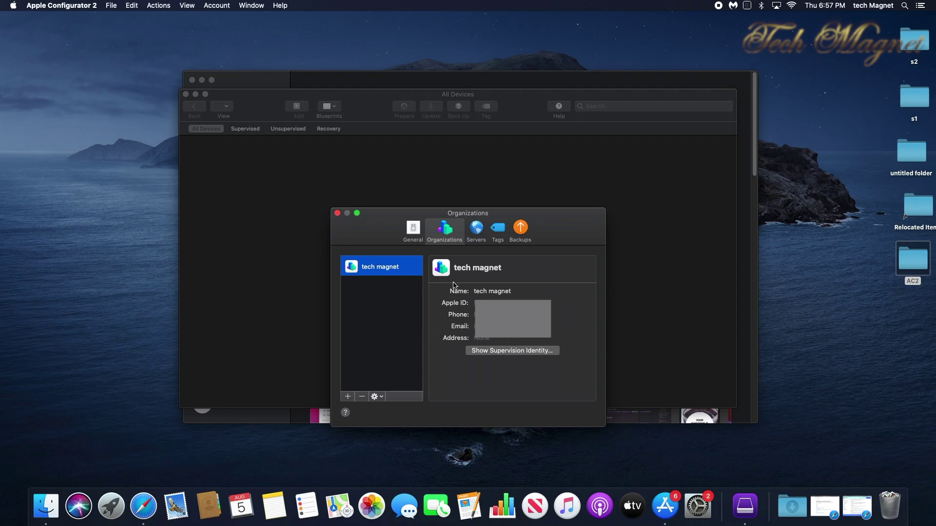
- Close Preferences and create a new blank configuration profile
click(337, 214)
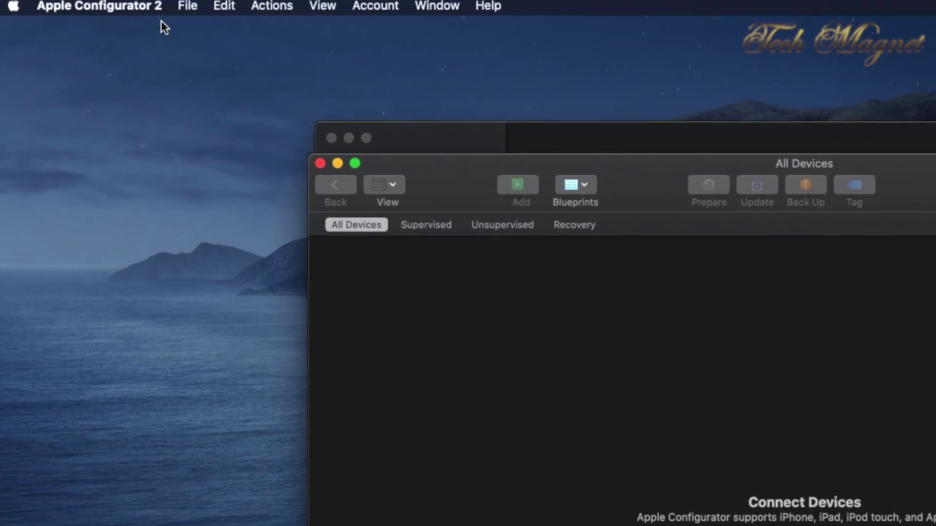
click(207, 7)
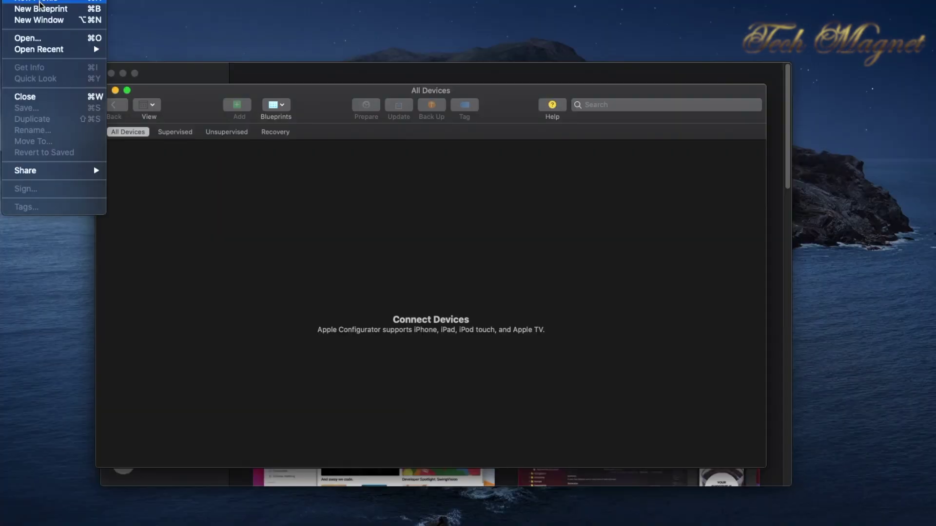
click(368, 133)
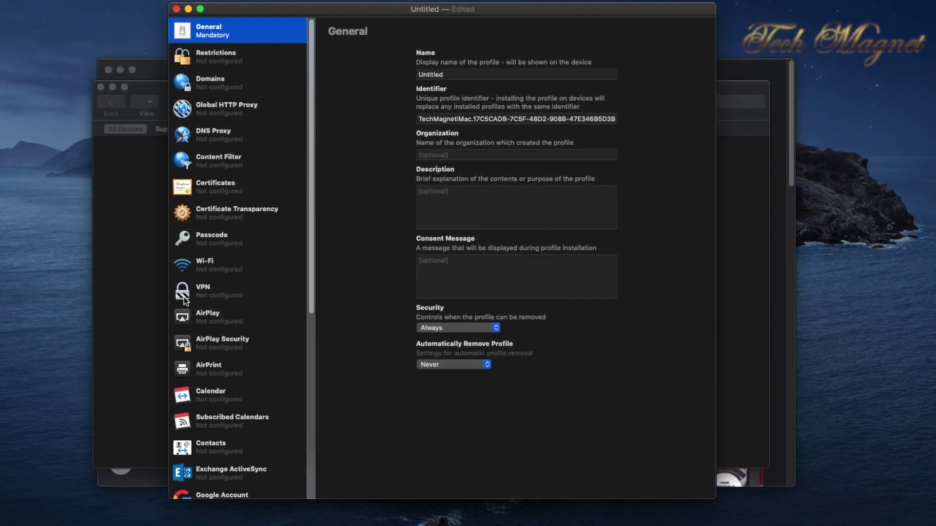
- Add a Wi-Fi payload for SSID NASA using WPA / WPA2 Personal with a network password
click(206, 268)
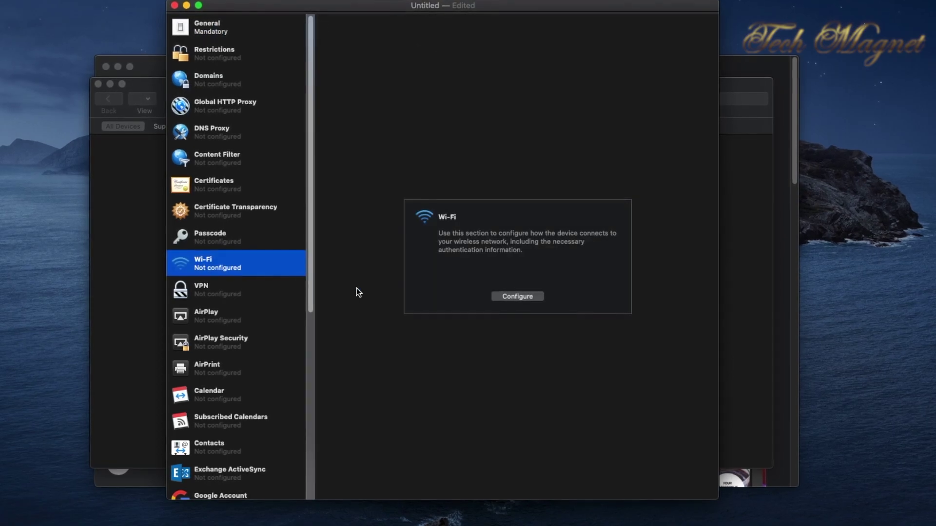
click(522, 295)
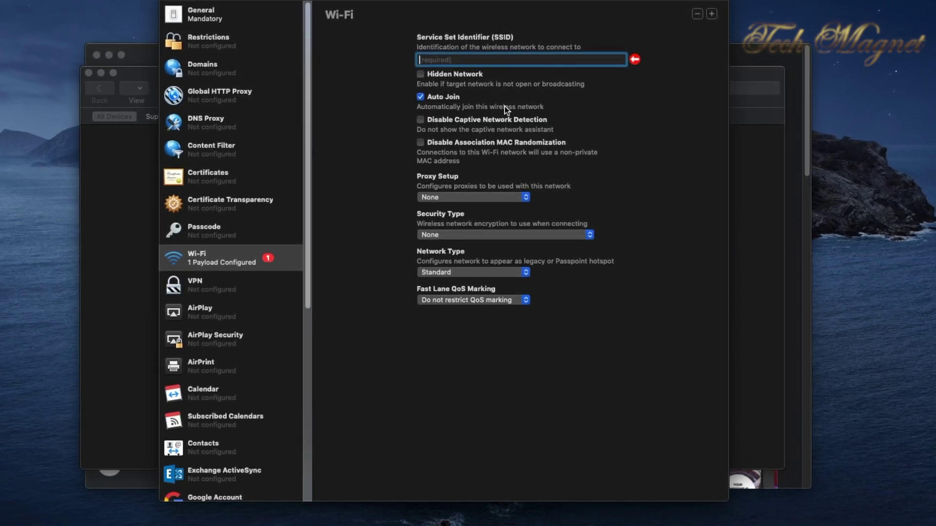
text(NASA)
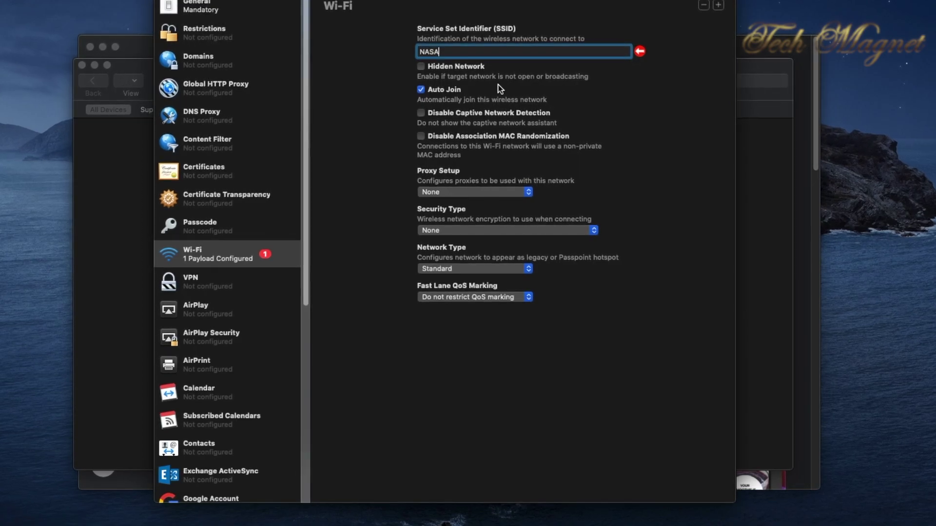
click(471, 227)
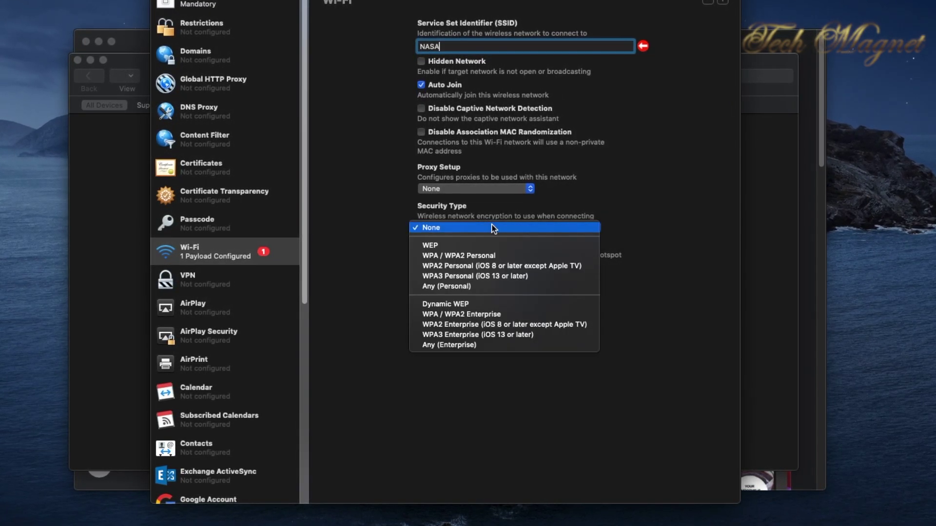
click(508, 255)
click(467, 266)
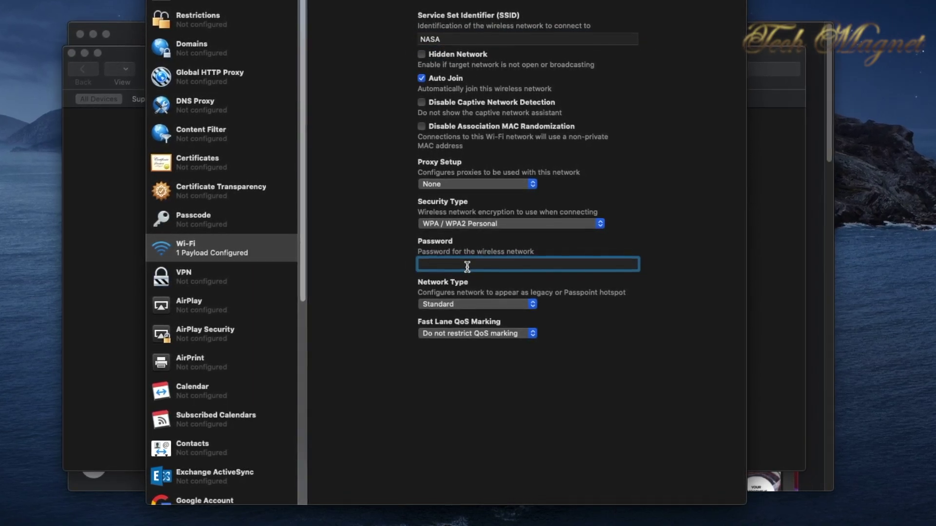
text(p)
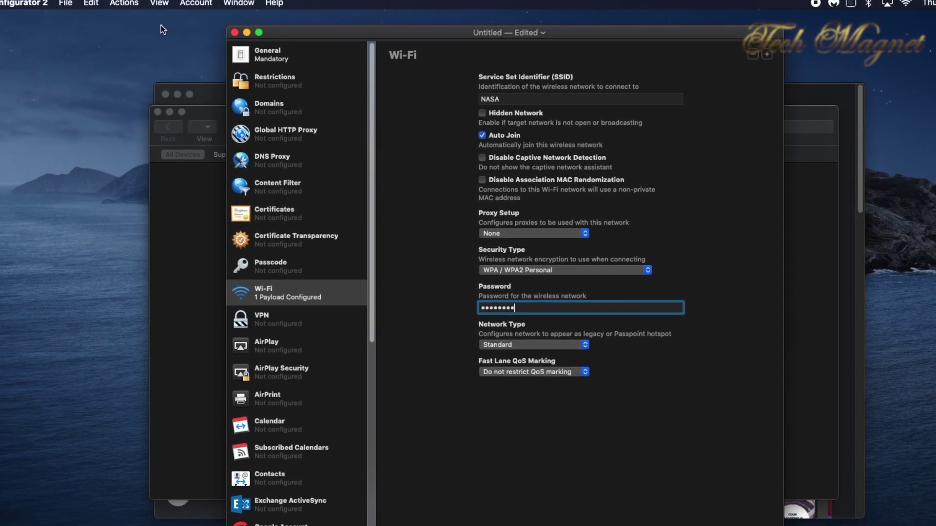
- Save the profile as 'Wifi' in Documents and close the profile window
click(62, 3)
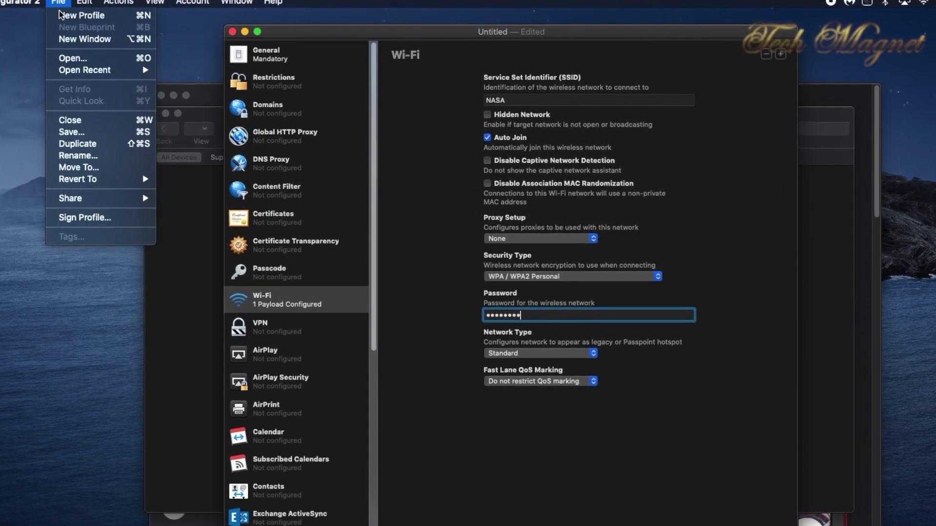
click(80, 136)
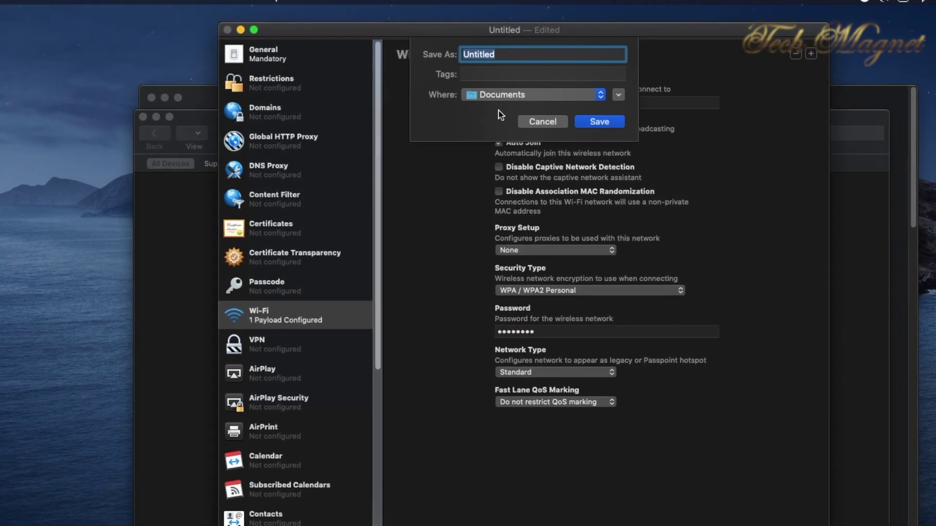
text(Wifi)
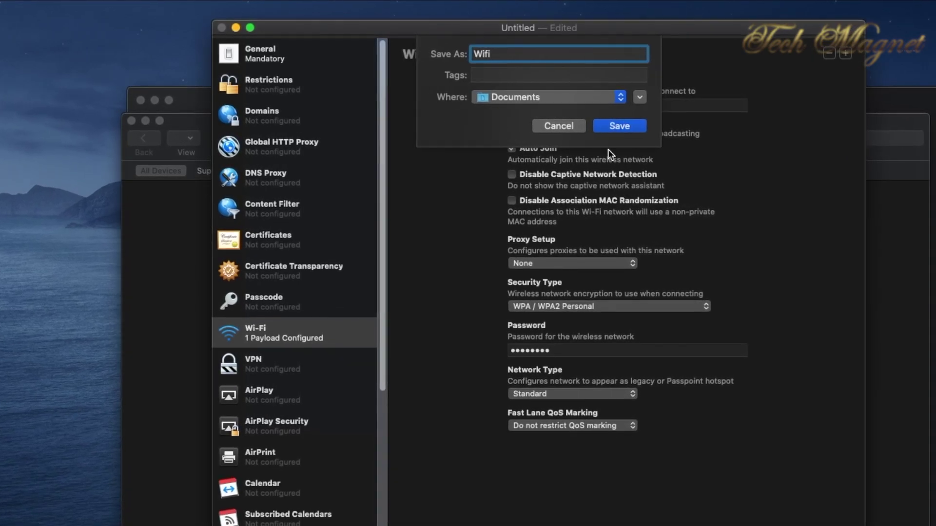
click(628, 125)
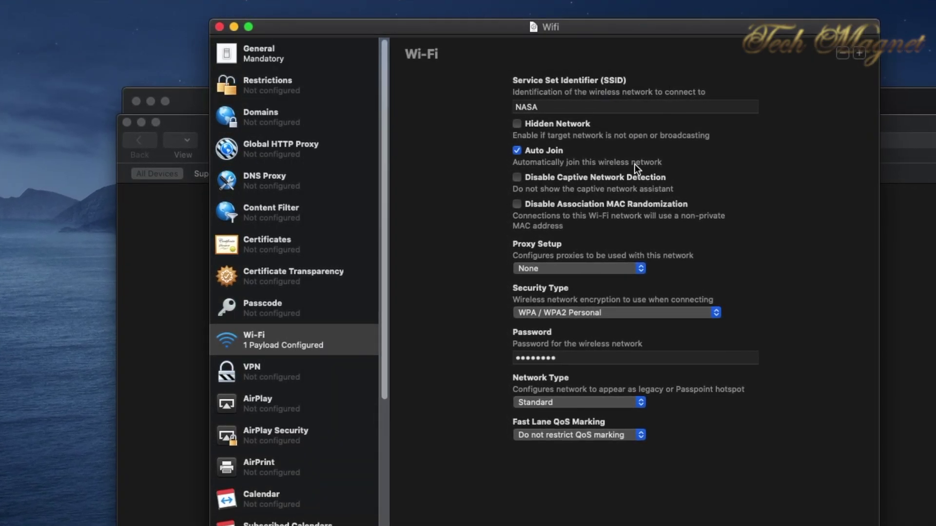
click(218, 27)
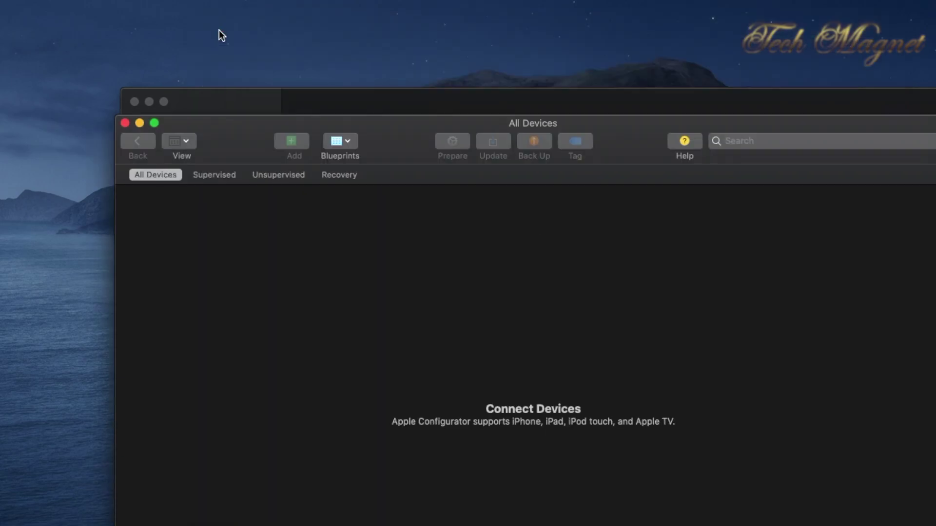
- Nudge the All Devices window up slightly while the iPod connects and appears
drag(358, 71, 359, 66)
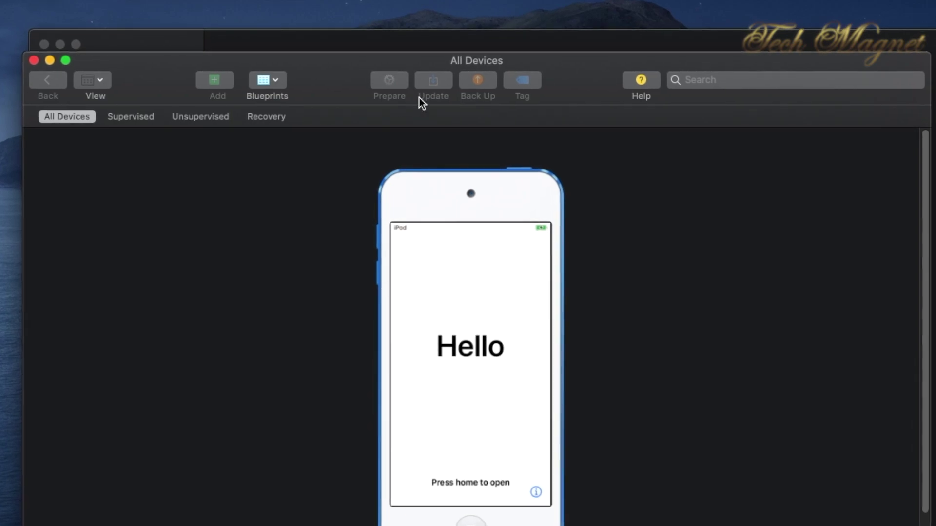
- Prepare the iPod for Apple Business Manager with automatic activation and enrollment turned off
click(437, 197)
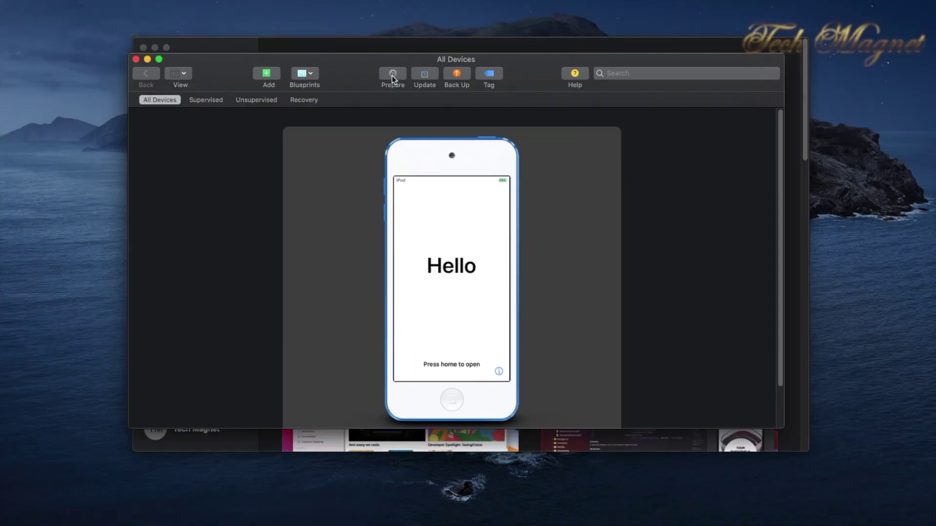
click(391, 74)
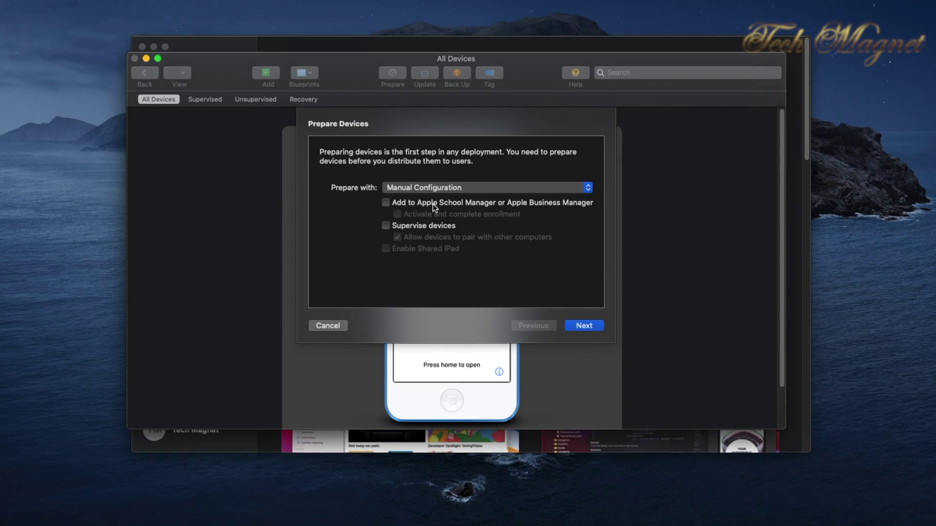
click(385, 203)
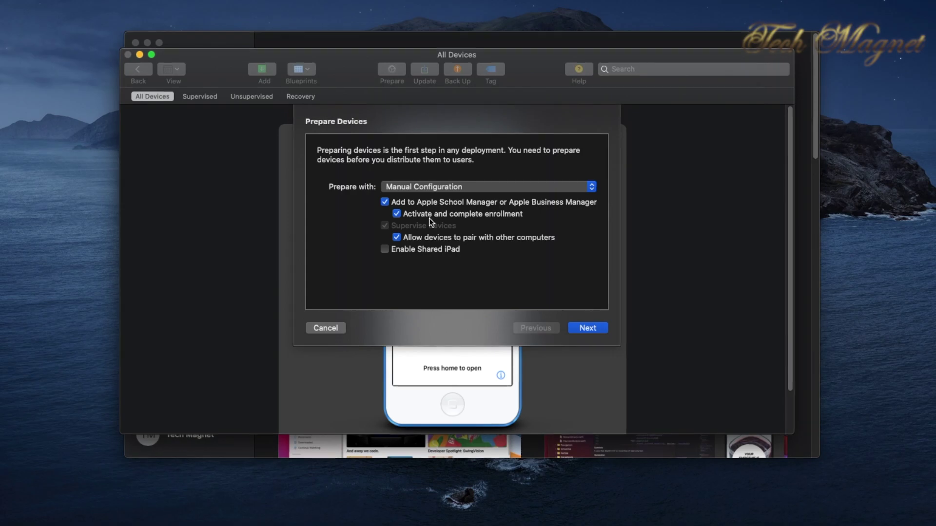
click(396, 214)
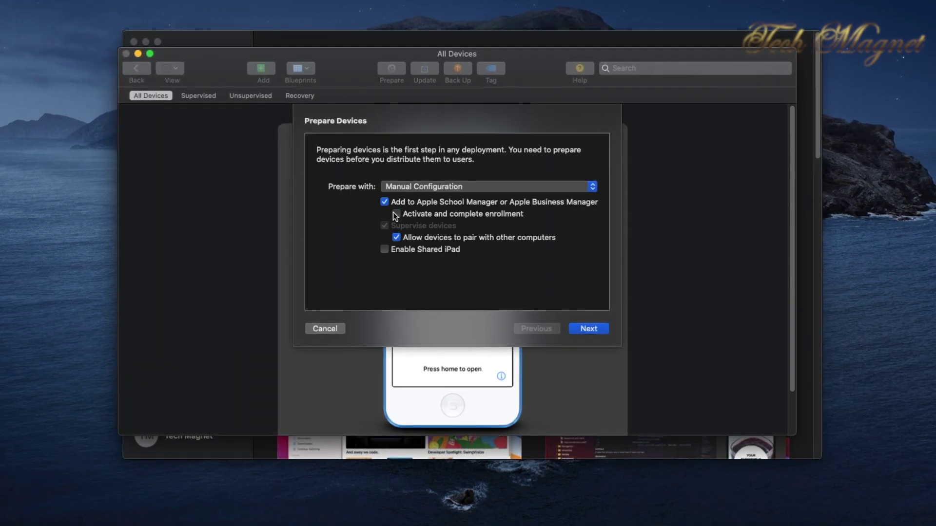
click(588, 329)
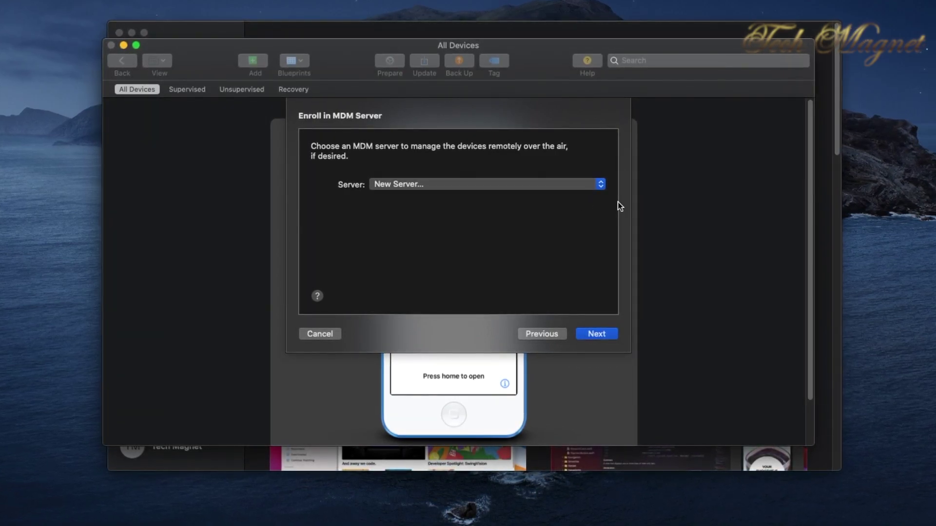
- Define a new MDM server named 'test', continuing past the timeout error and certificate page
click(596, 186)
click(575, 186)
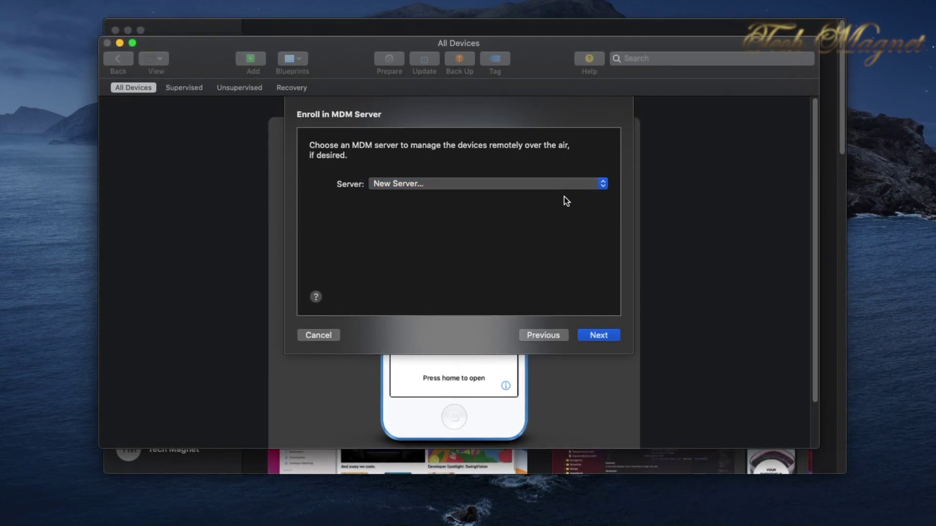
click(589, 335)
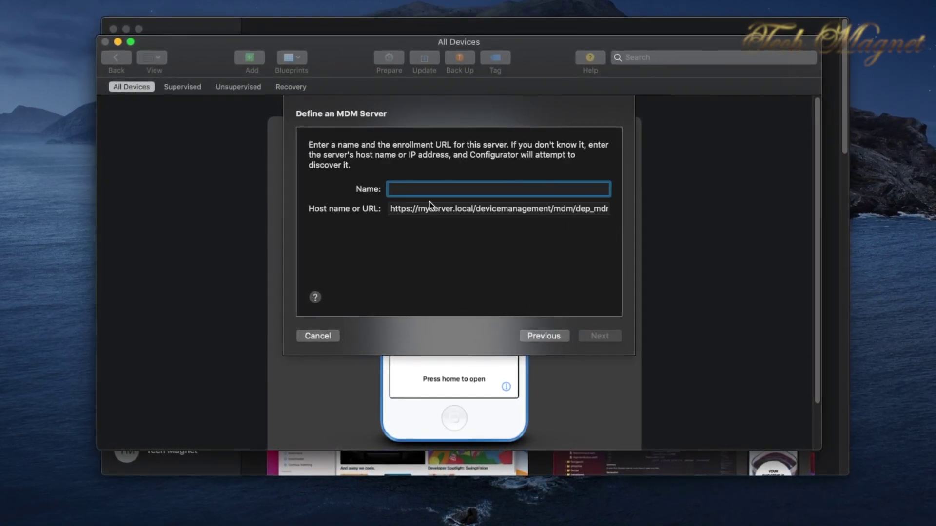
text(test)
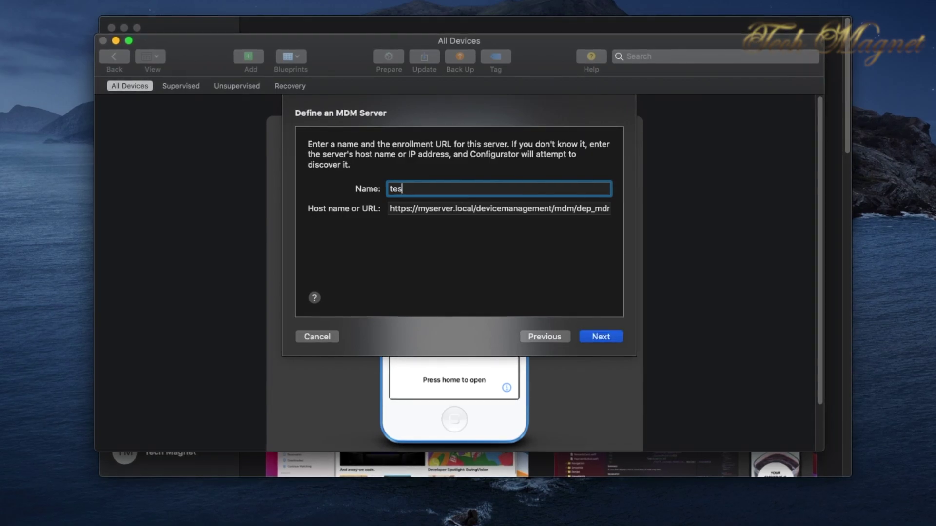
click(598, 336)
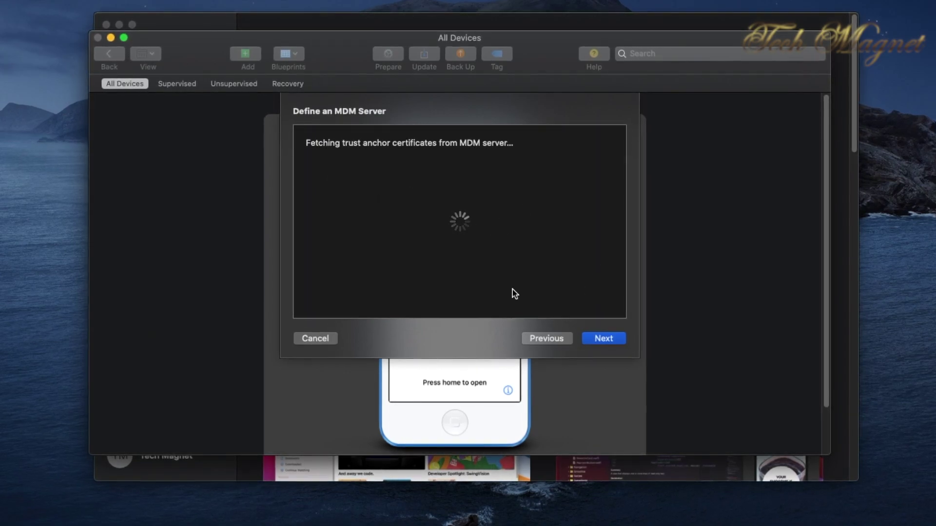
click(607, 341)
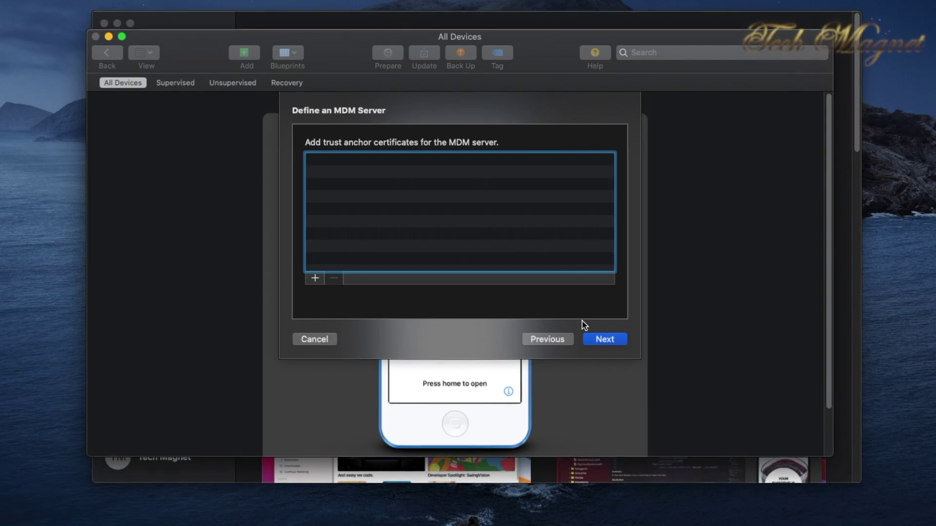
click(605, 343)
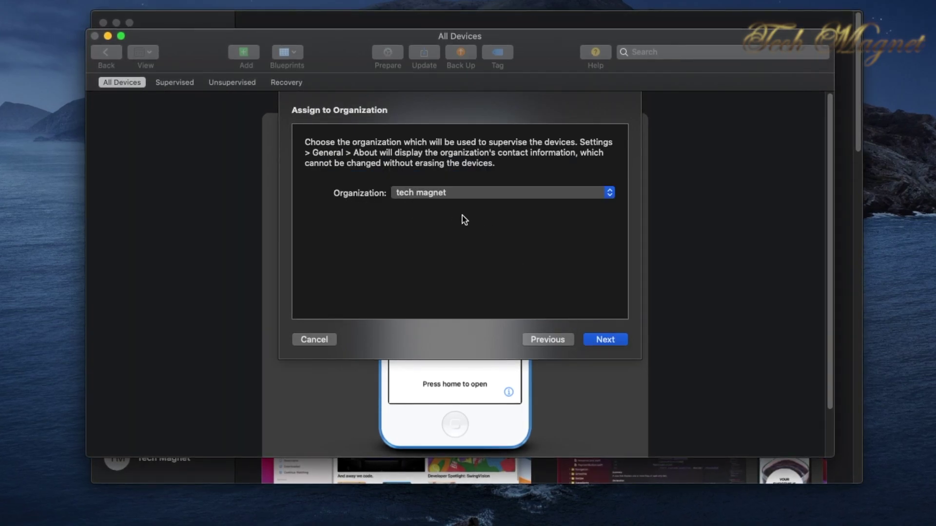
- Accept the tech magnet organization and run Prepare on the iPod
click(604, 342)
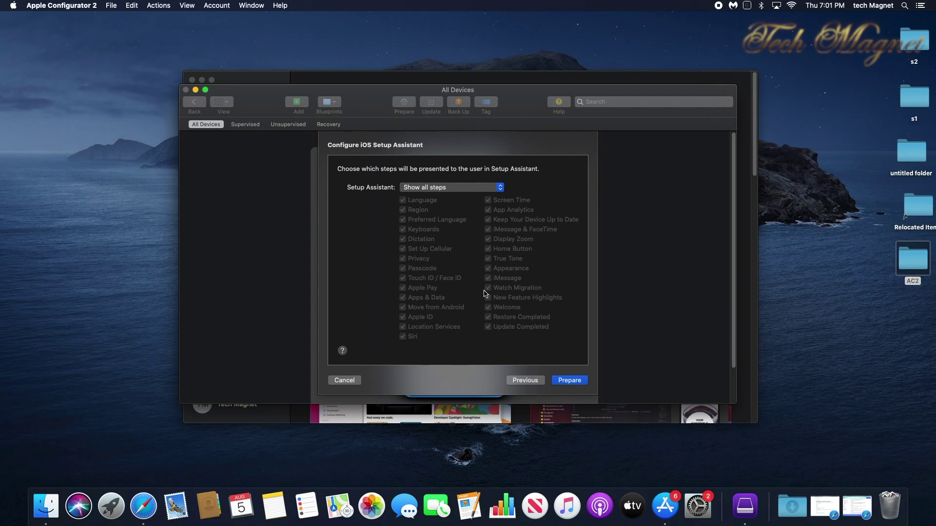
click(569, 380)
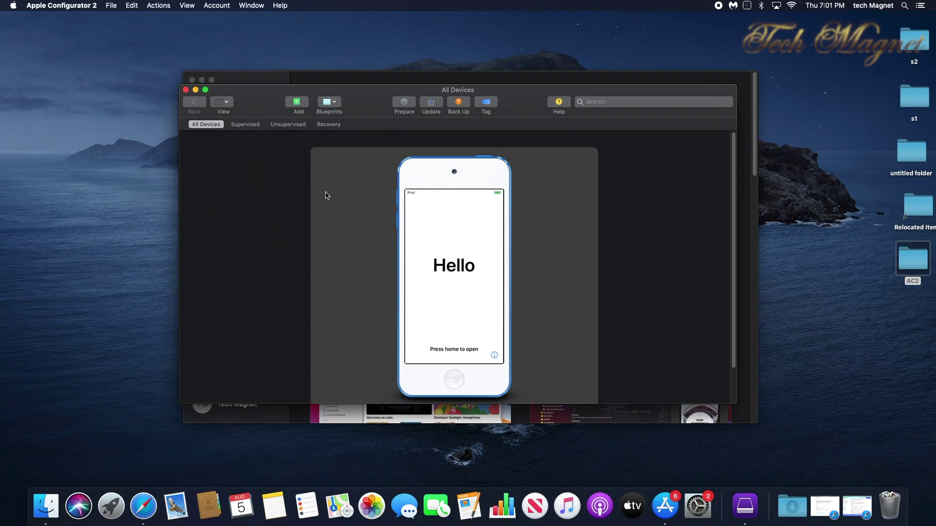
double_click(462, 224)
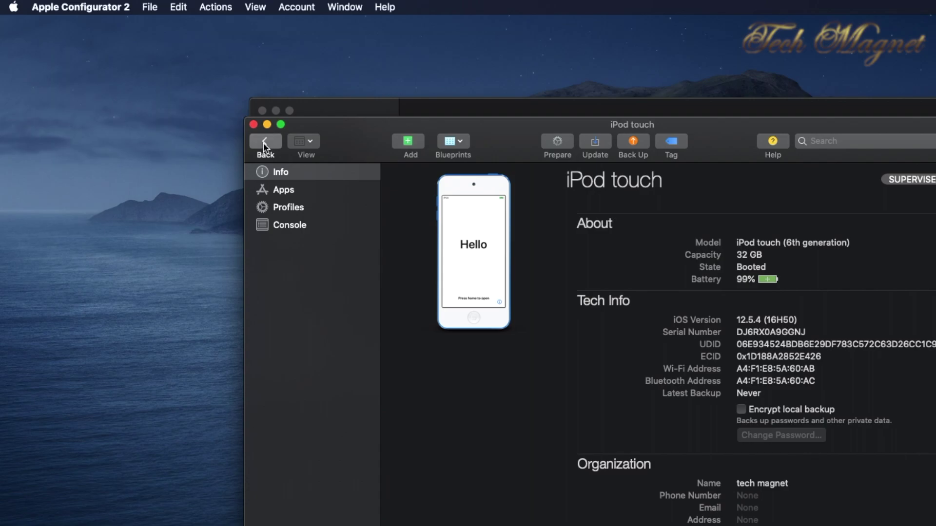
- Return to All Devices and browse the Actions and View menus, then close them
click(264, 142)
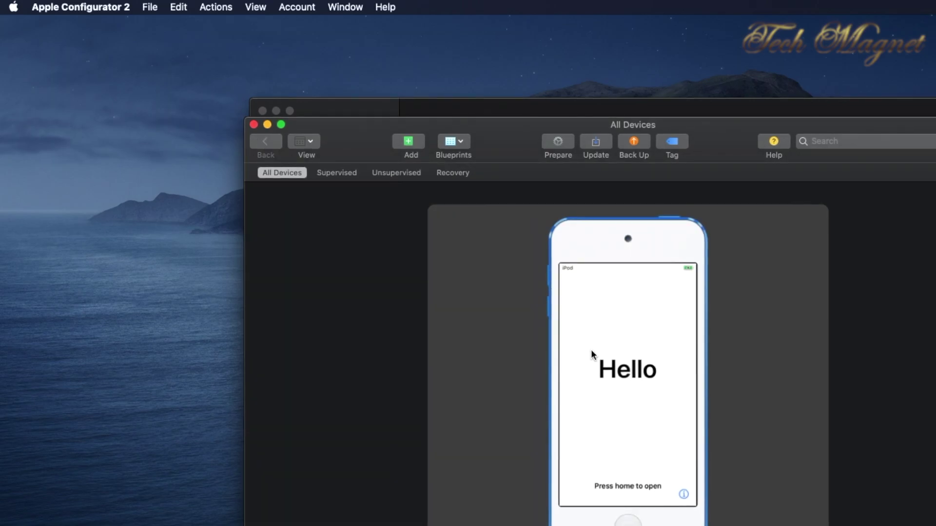
click(218, 7)
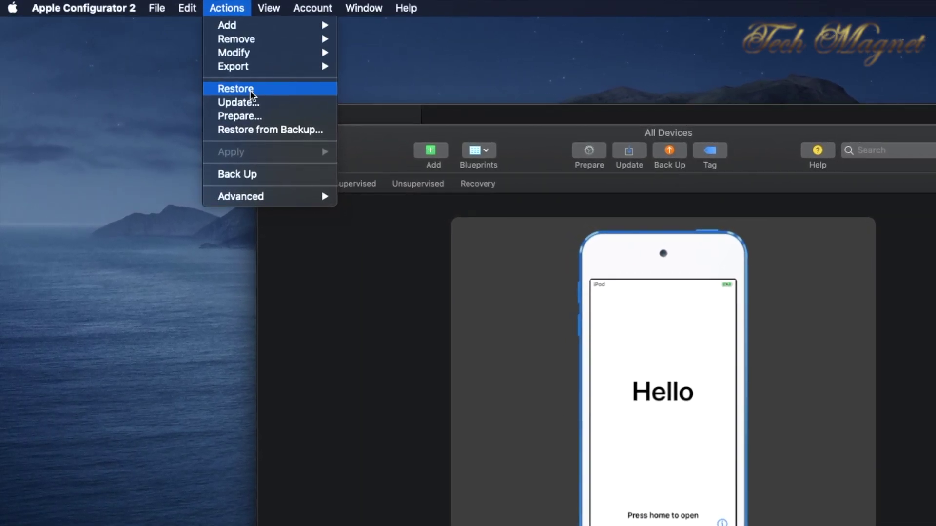
mouse_move(297, 202)
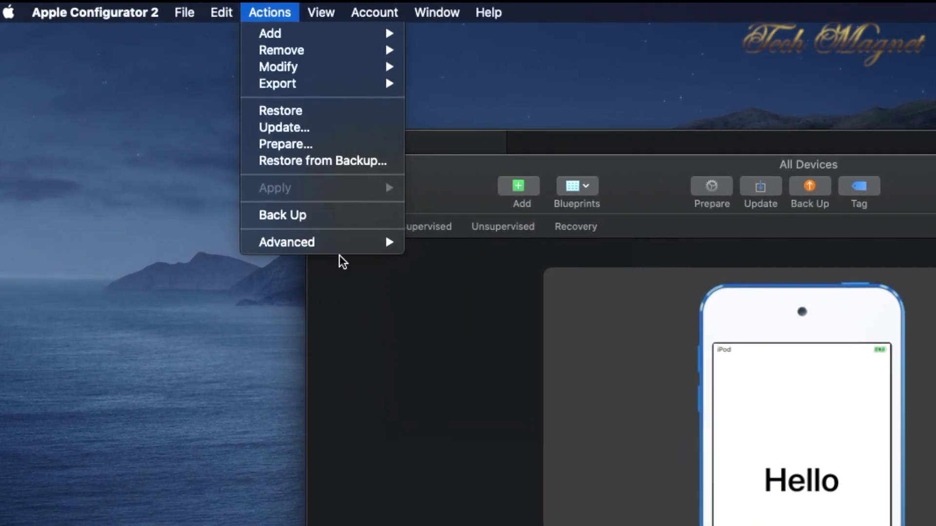
mouse_move(320, 12)
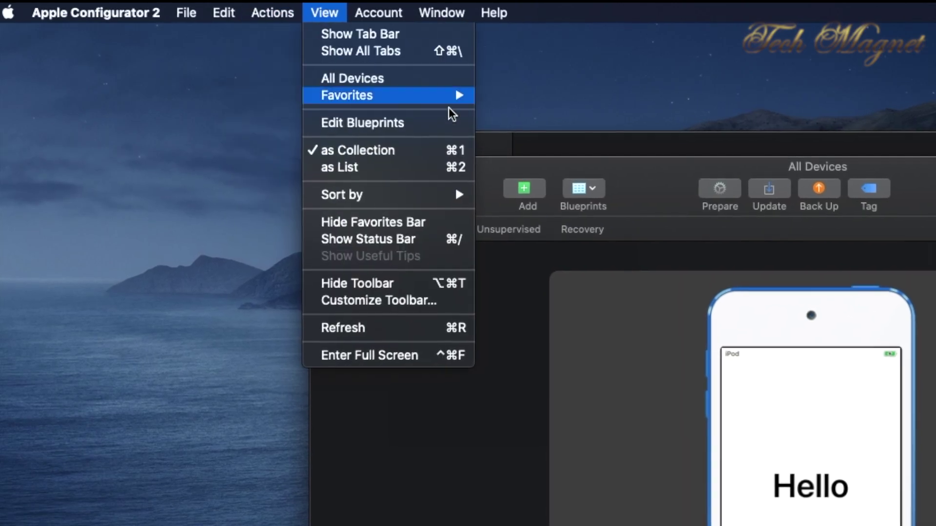
click(654, 186)
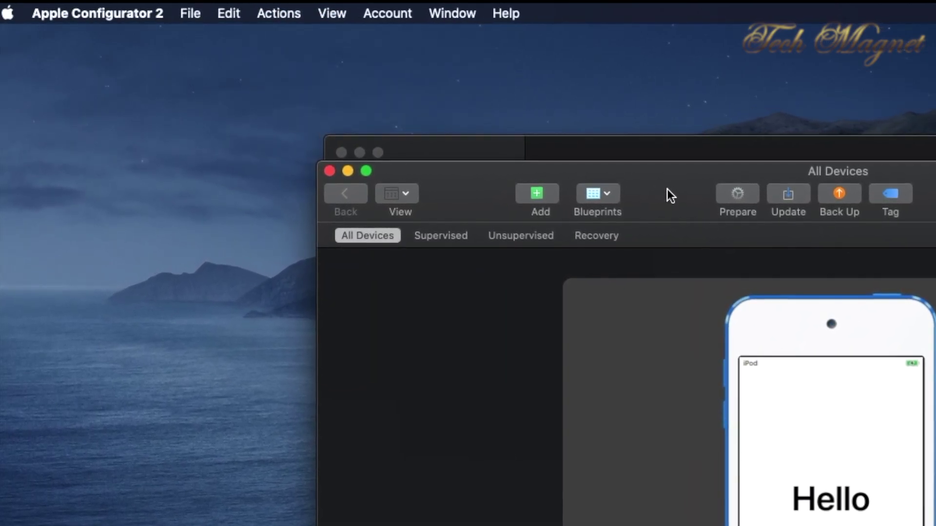